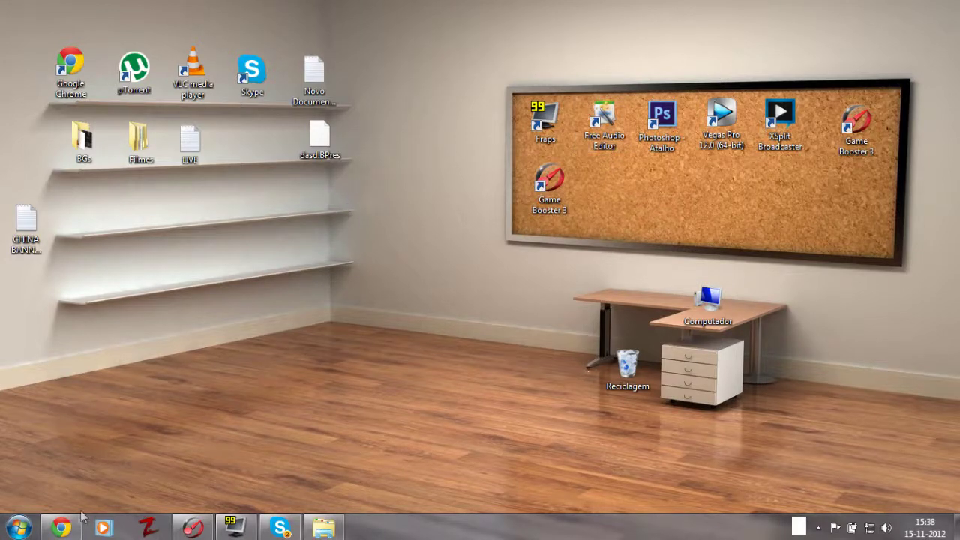
Open IObit's Game Booster 3 result from the "game booster" Google search in a new Chrome tab and switch to it
left_click(61, 527)
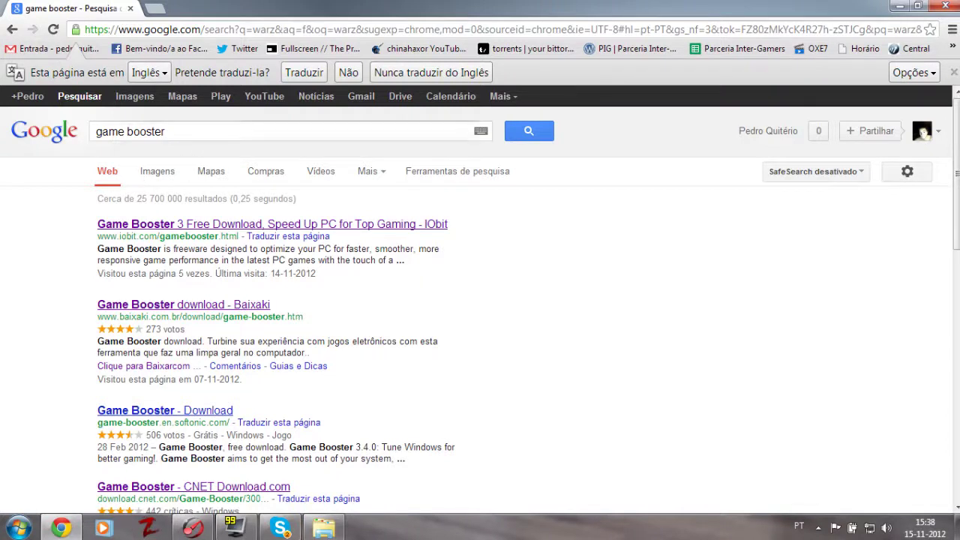
left_click(125, 132)
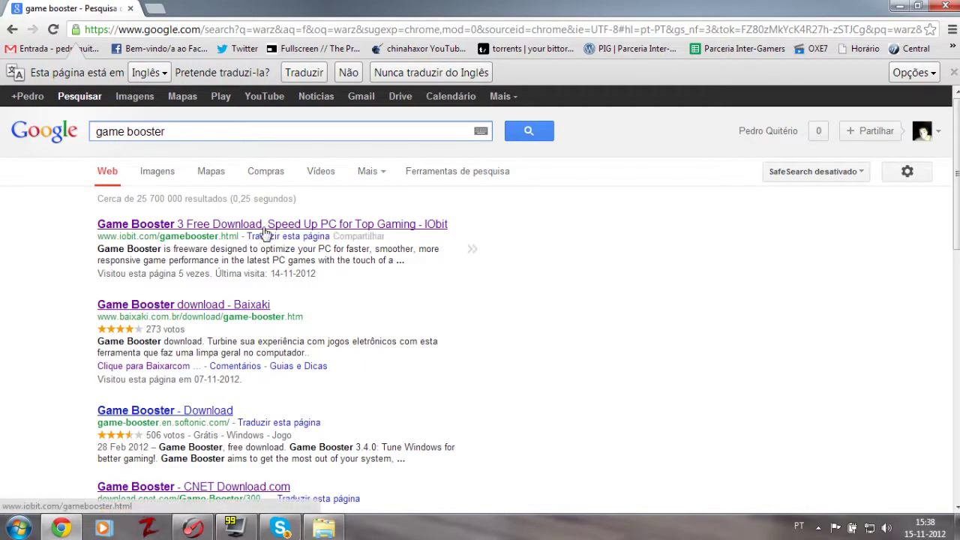
middle_click(265, 225)
right_click(448, 223)
key("Escape")
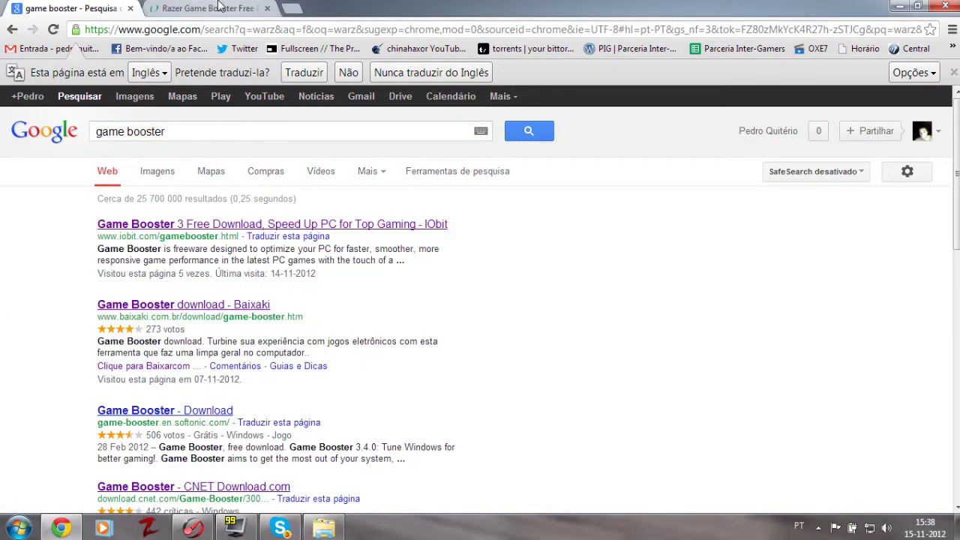
left_click(215, 7)
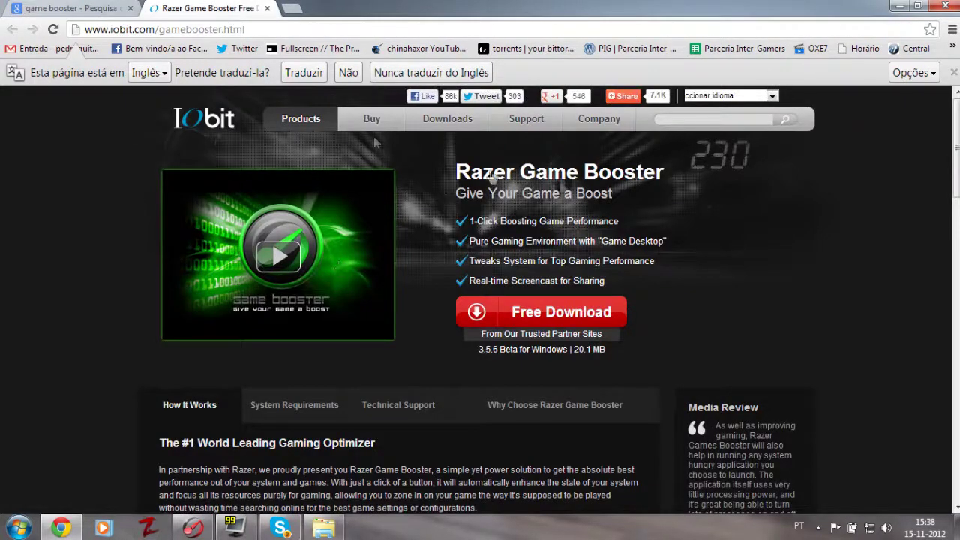
Download the Razer Game Booster 3.5.6 Beta setup through the FreeNew page, and open the downloaded file but cancel running it
left_click(554, 311)
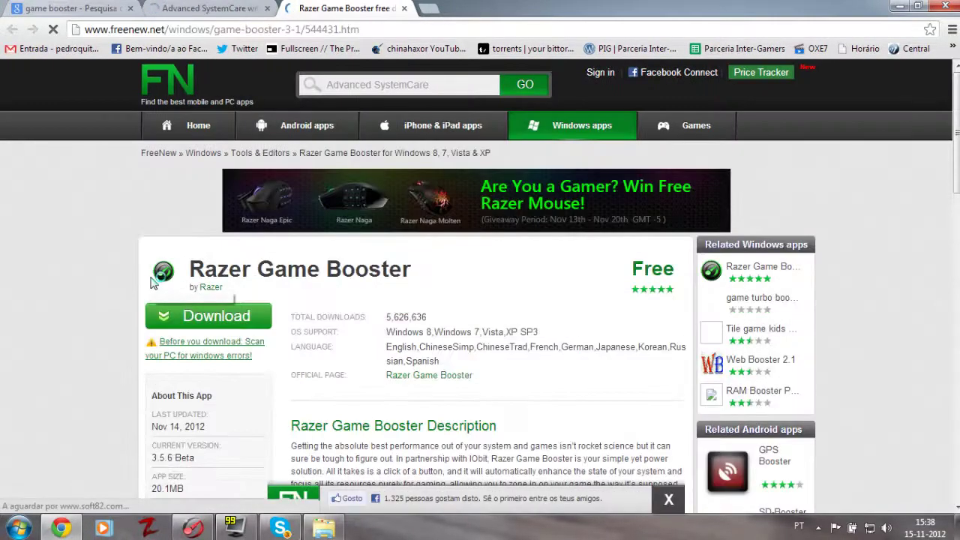
scroll(154, 281, "down", 2)
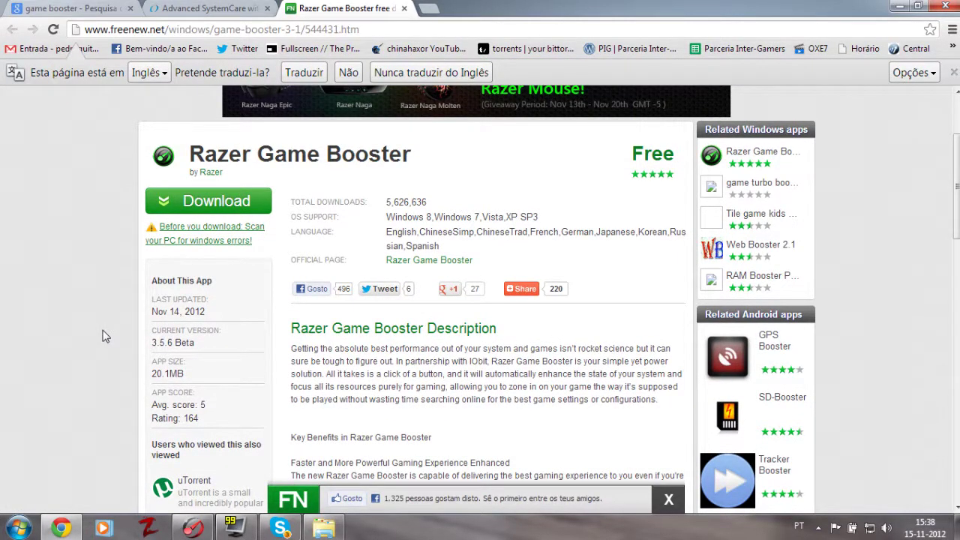
scroll(103, 336, "down", 5)
scroll(103, 335, "up", 7)
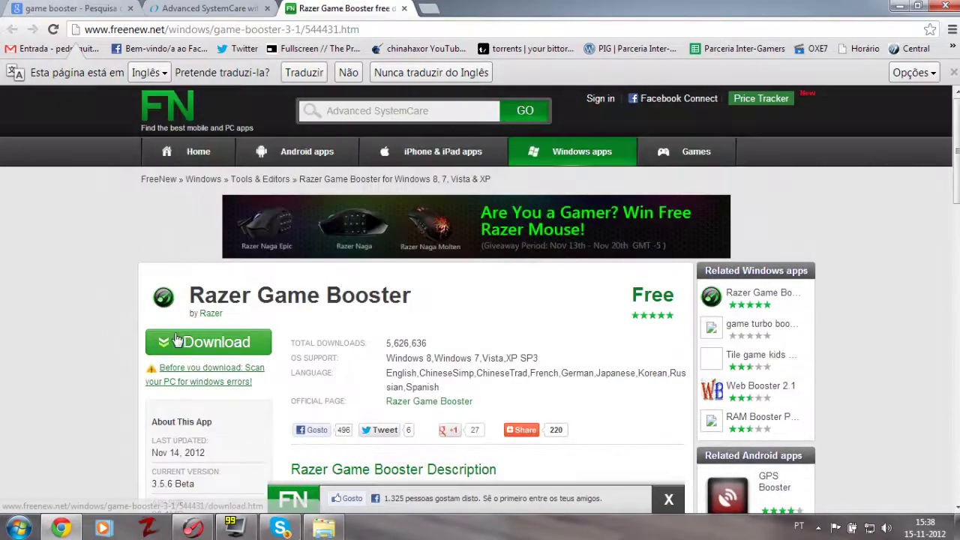
left_click(217, 340)
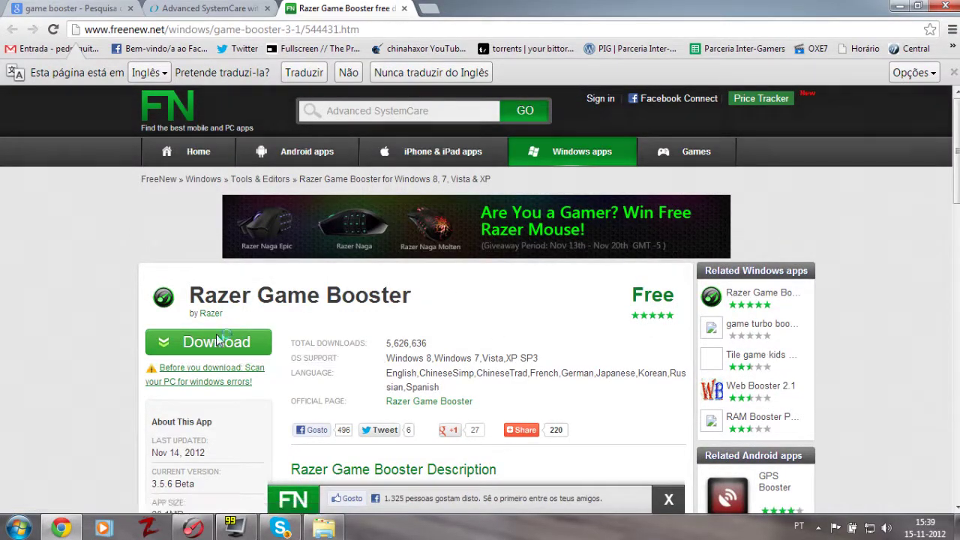
scroll(127, 308, "down", 3)
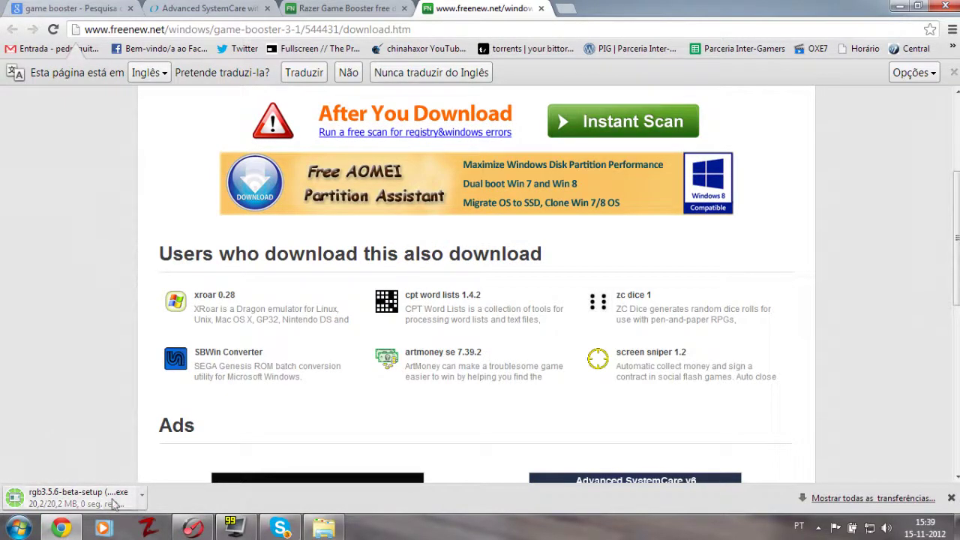
left_click(51, 501)
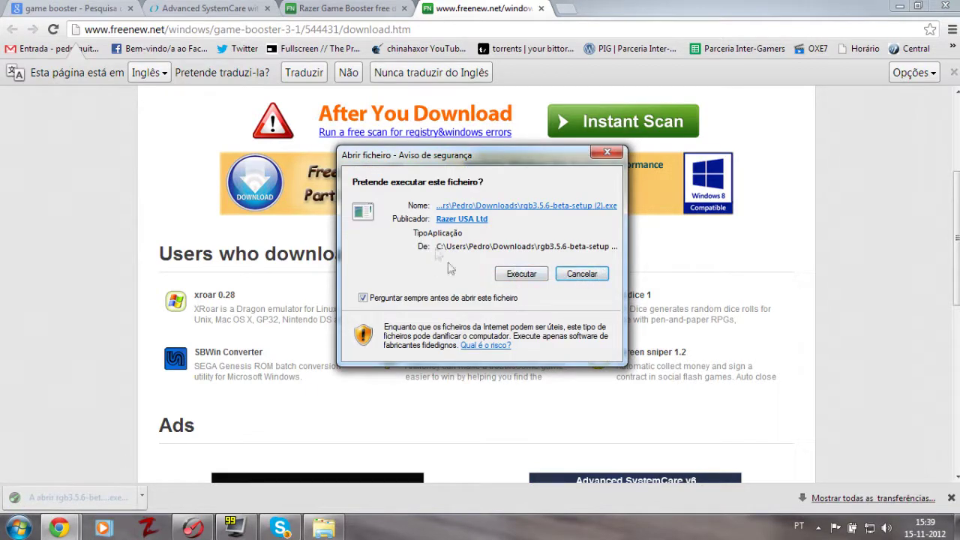
left_click(582, 273)
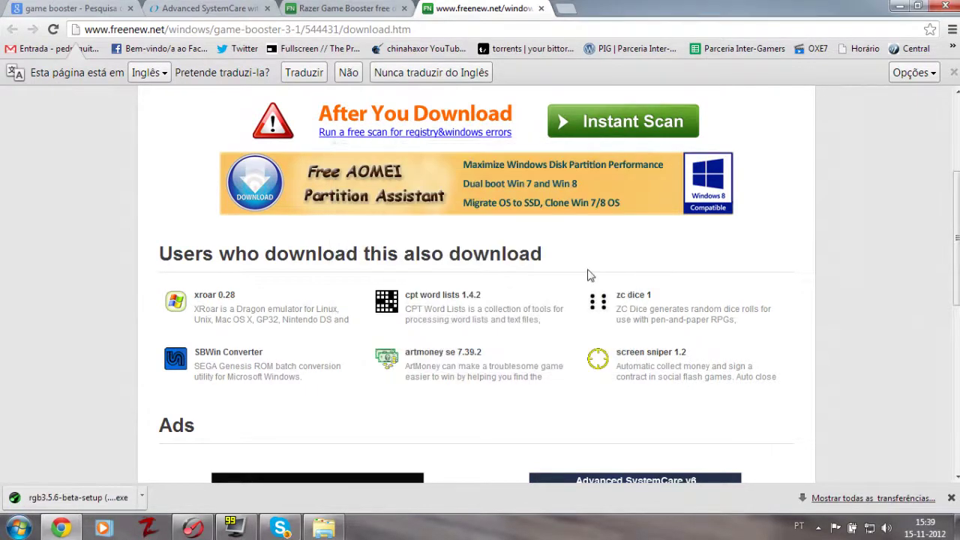
Close the download and Game Booster pages, keeping the Google results, and minimize the browser
left_click(553, 8)
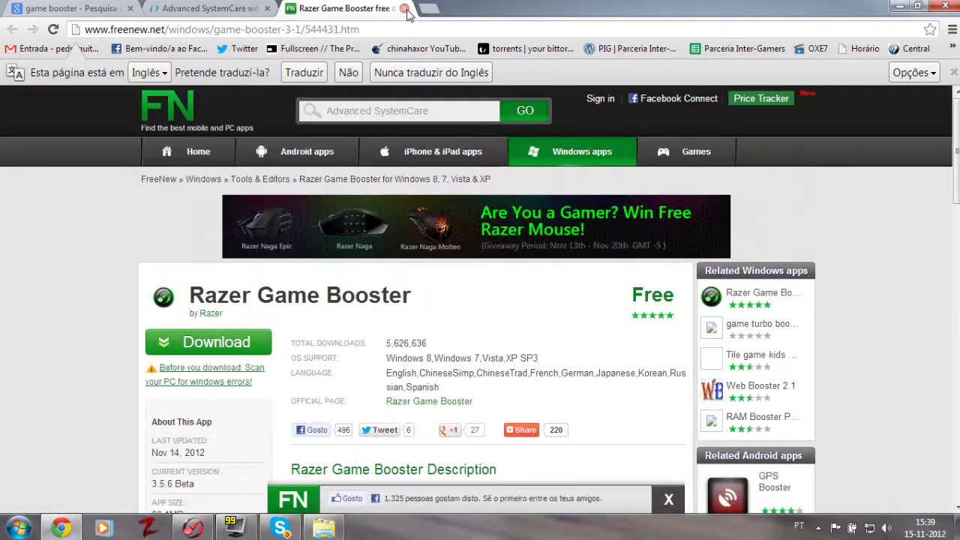
left_click(403, 8)
left_click(267, 9)
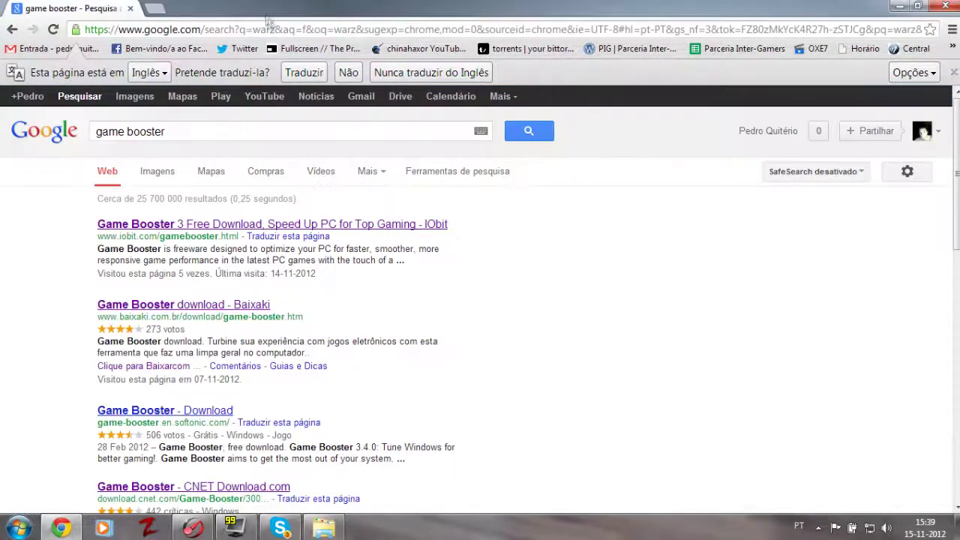
left_click(899, 6)
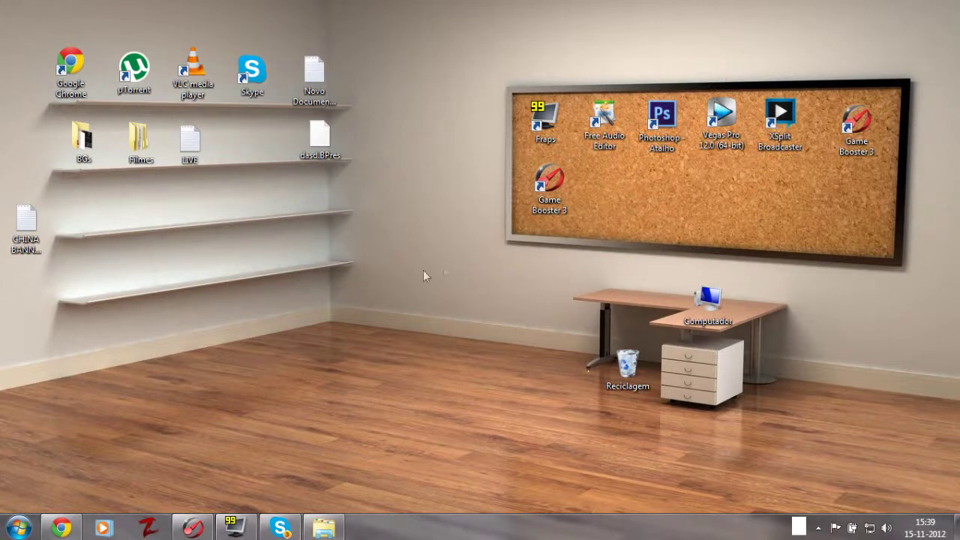
double_click(549, 183)
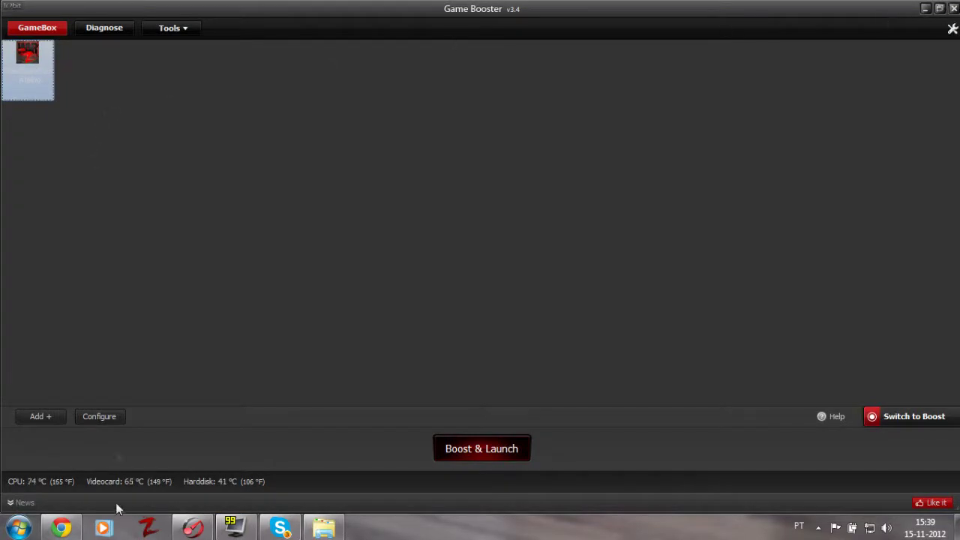
left_click(107, 422)
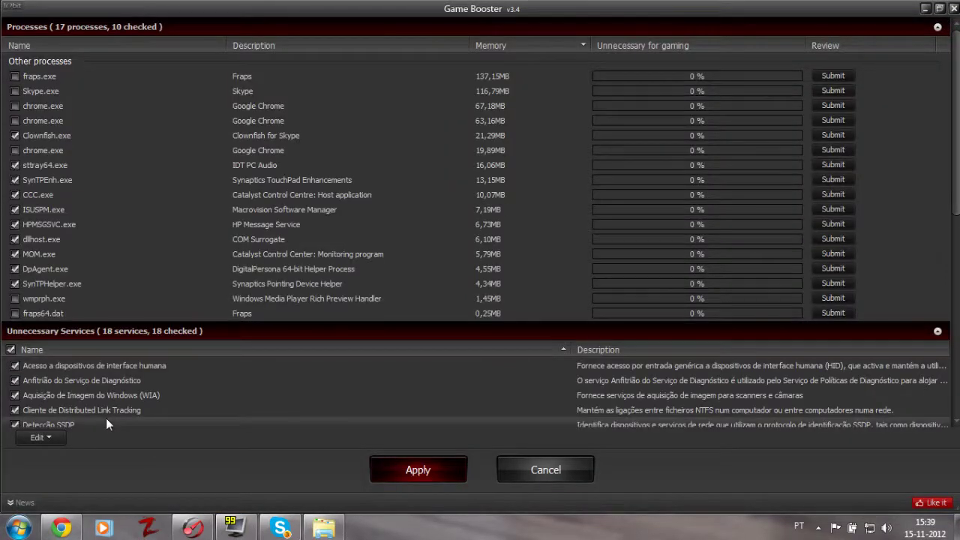
left_click(954, 8)
Launch Game Booster 3 from the desktop, and narrow and reposition its window so the desktop shelves are accessible beside it
double_click(554, 187)
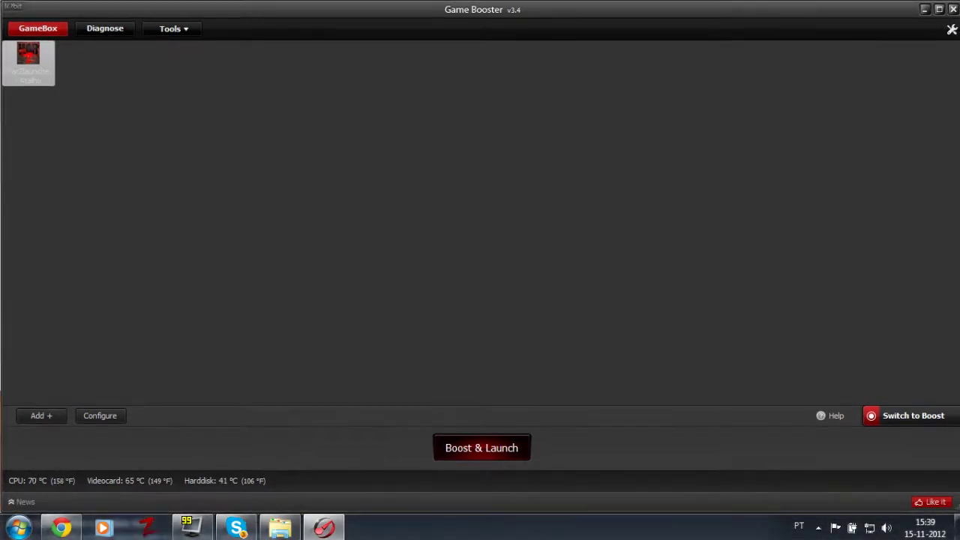
left_click_drag(956, 46, 602, 47)
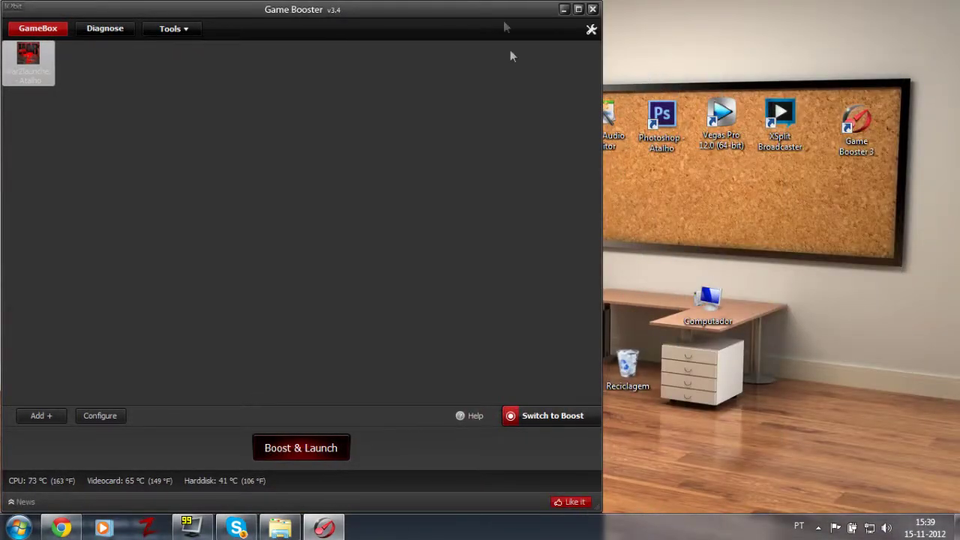
left_click_drag(492, 15, 867, 60)
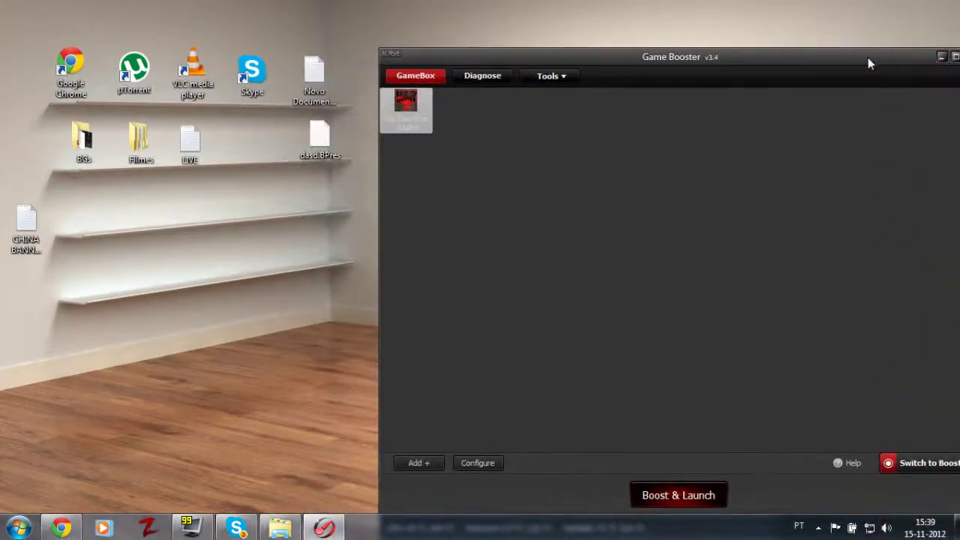
left_click(18, 527)
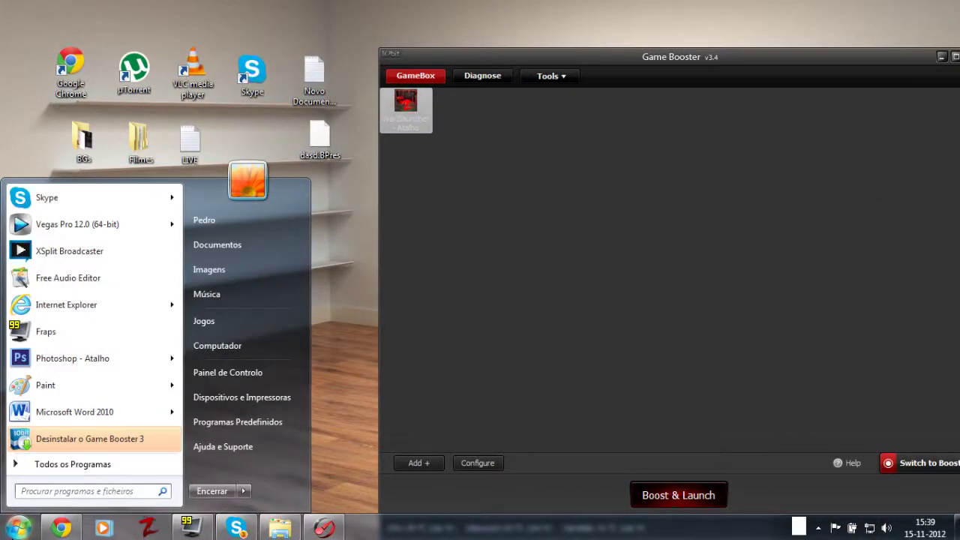
left_click(19, 527)
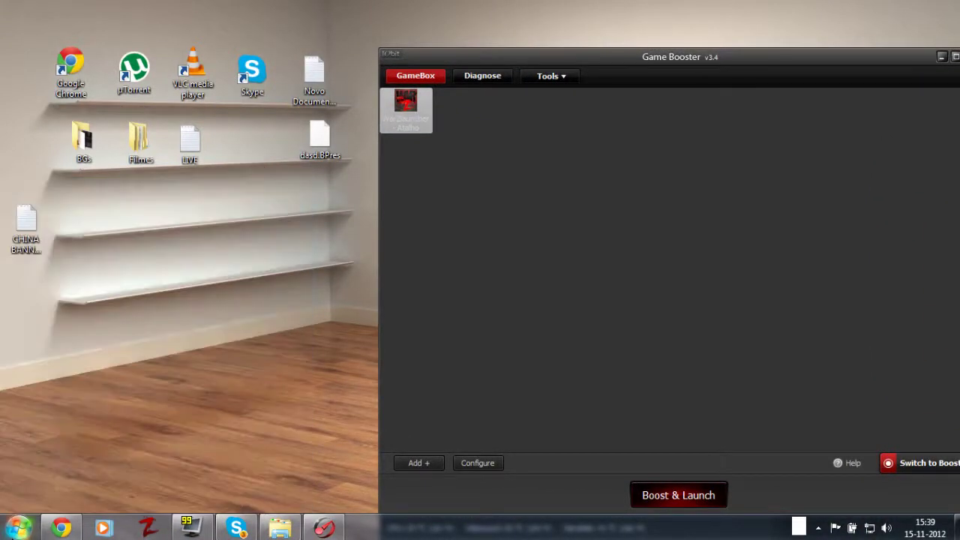
Move the WarZ launcher shortcut out of the GameBox onto an empty desktop shelf
left_click(427, 122)
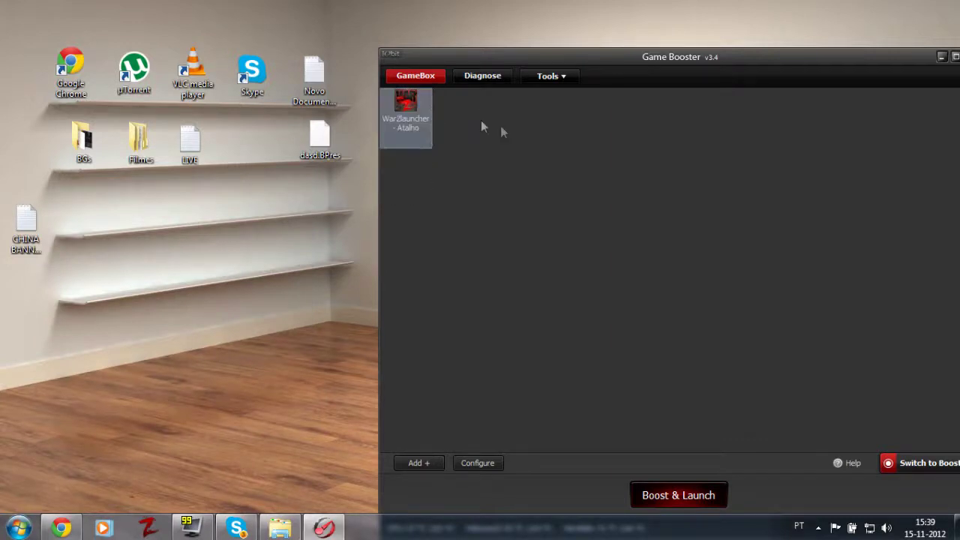
left_click_drag(406, 113, 260, 216)
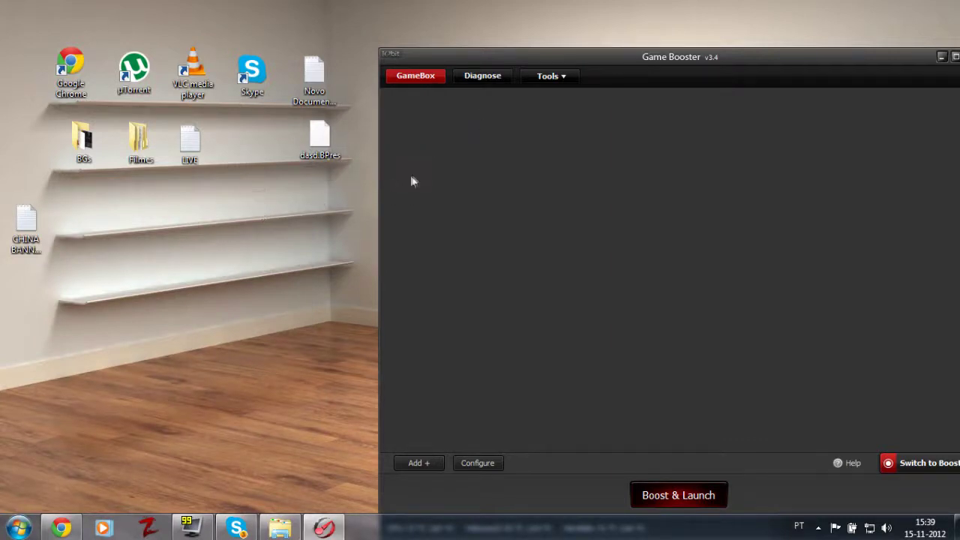
left_click_drag(610, 64, 453, 75)
left_click_drag(37, 171, 120, 270)
left_click_drag(495, 78, 638, 63)
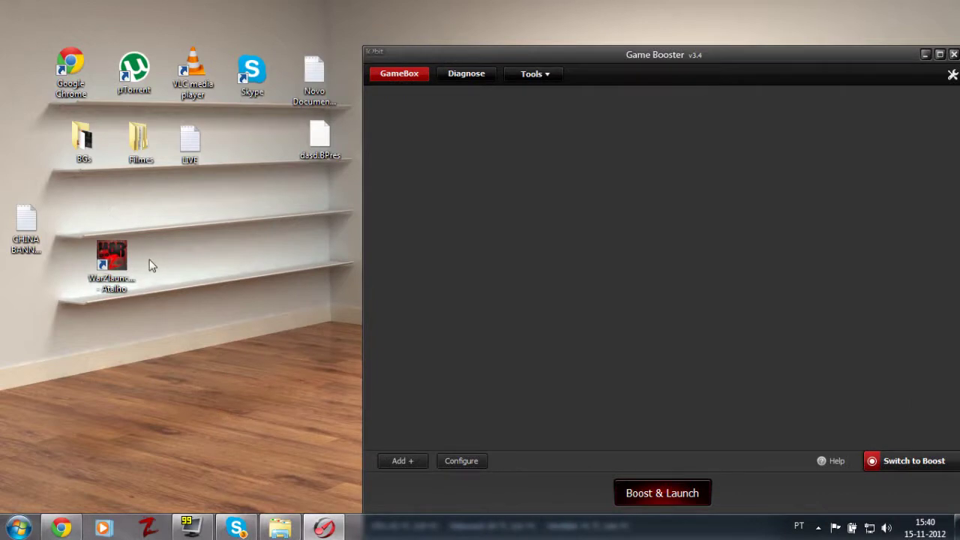
Add the WarZ launcher shortcut from the desktop to the GameBox and reposition the window to expose its lower controls
left_click_drag(113, 257, 459, 184)
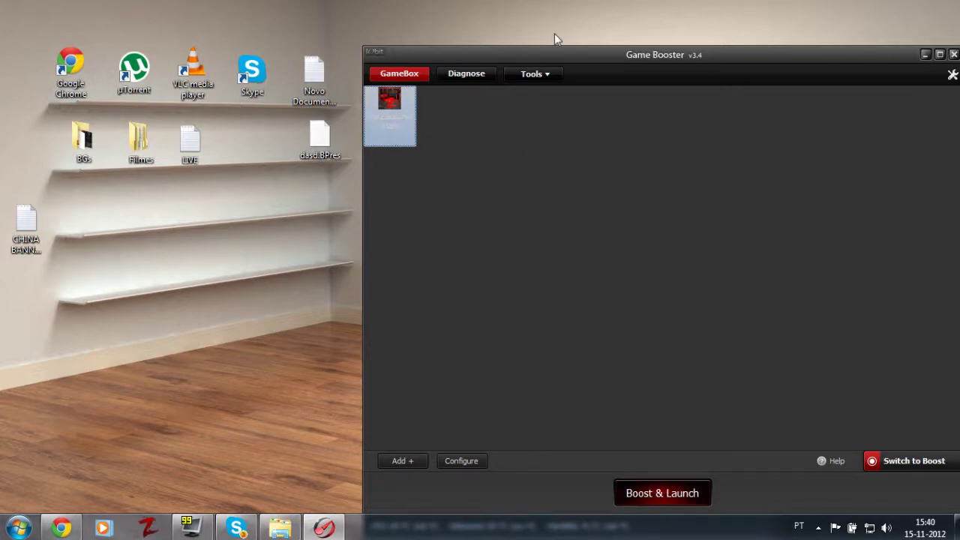
left_click_drag(558, 54, 484, 9)
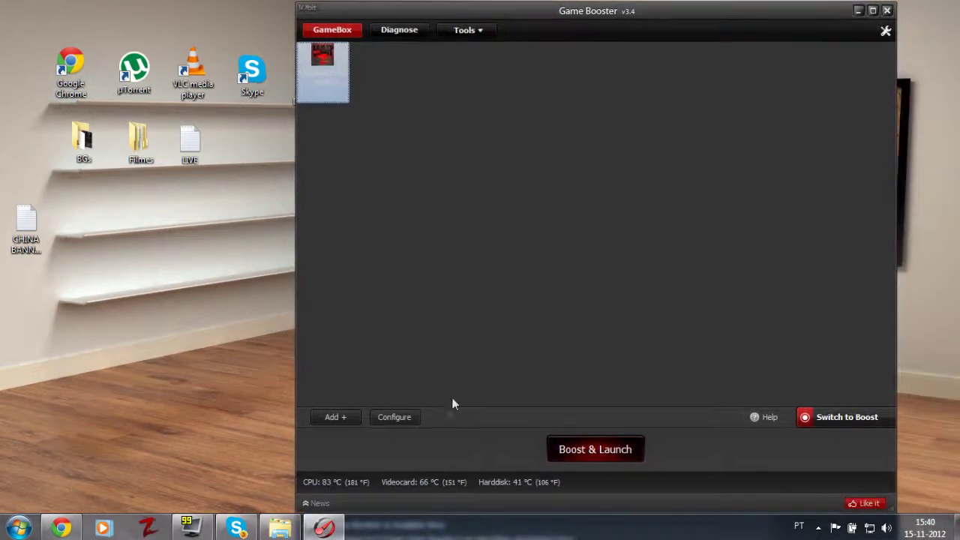
Open the boost configuration and examine which processes are checked for closing, comparing them with the hidden notification-area programs
left_click(395, 418)
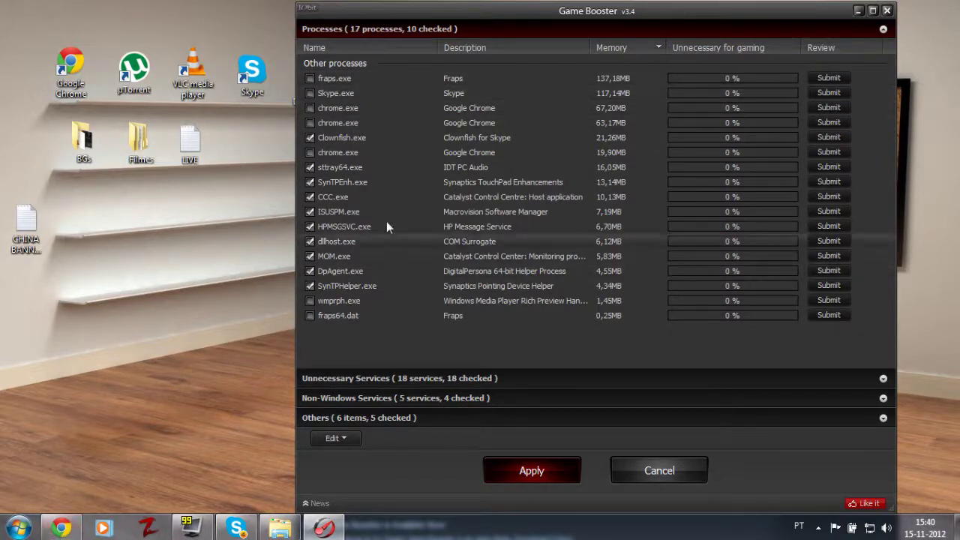
left_click(818, 527)
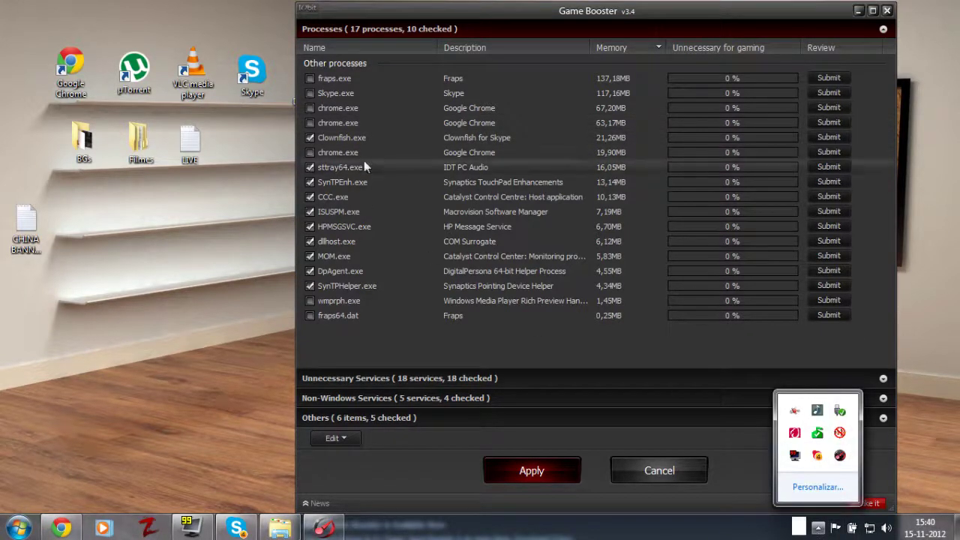
left_click(372, 196)
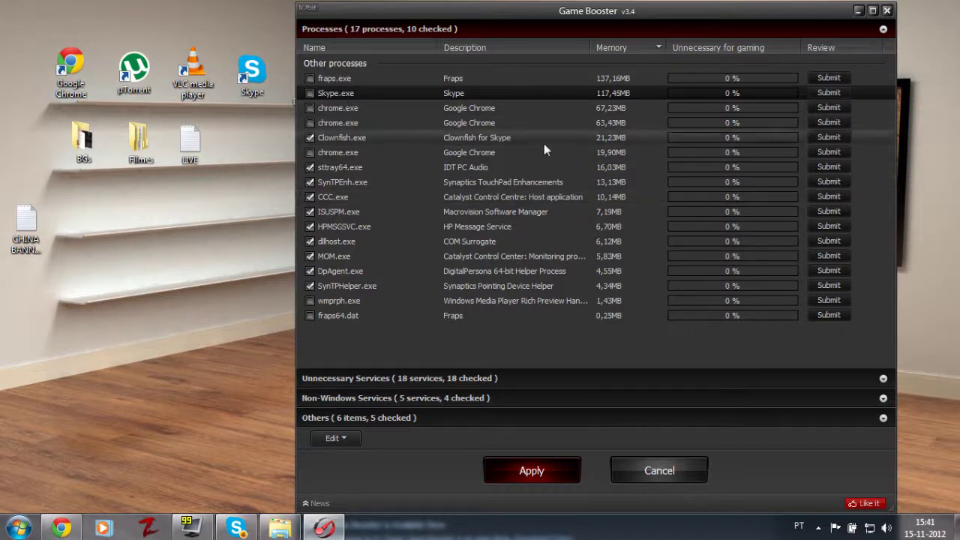
left_click_drag(545, 11, 169, 39)
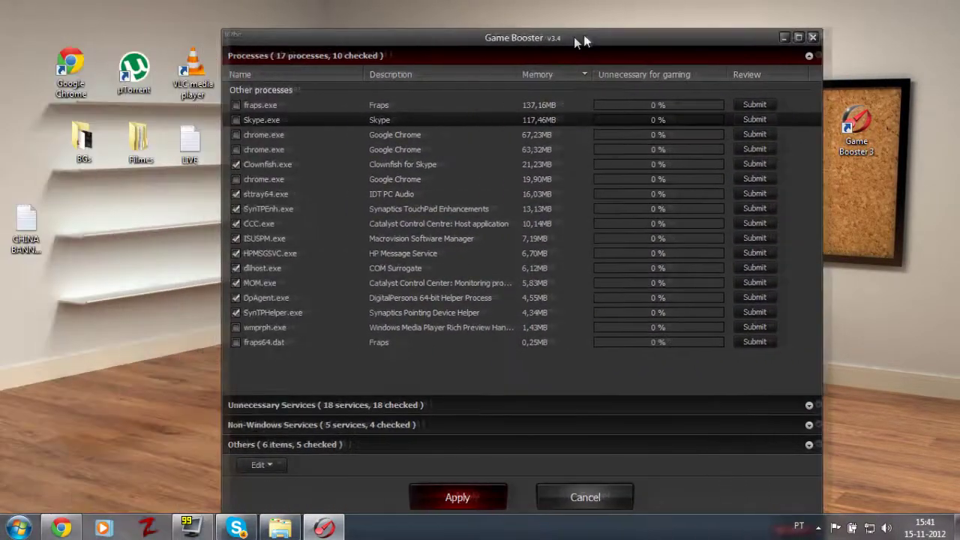
left_click_drag(574, 37, 650, 24)
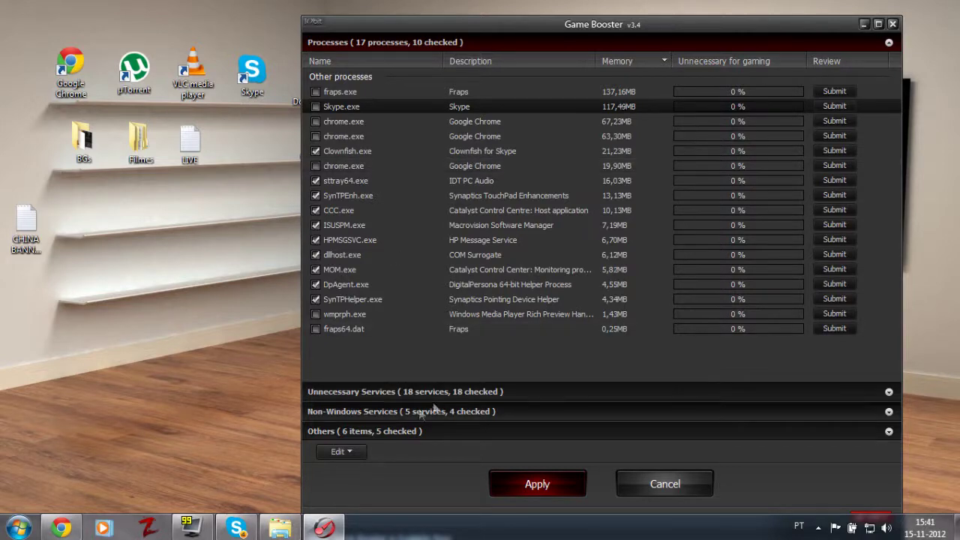
Examine the entries selected under Unnecessary Services and Non-Windows Services
left_click(374, 393)
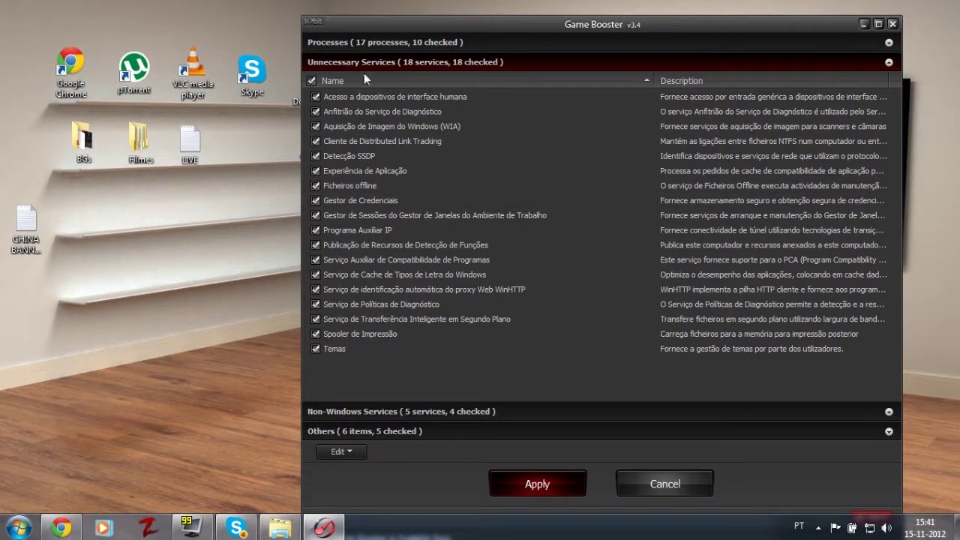
left_click(365, 411)
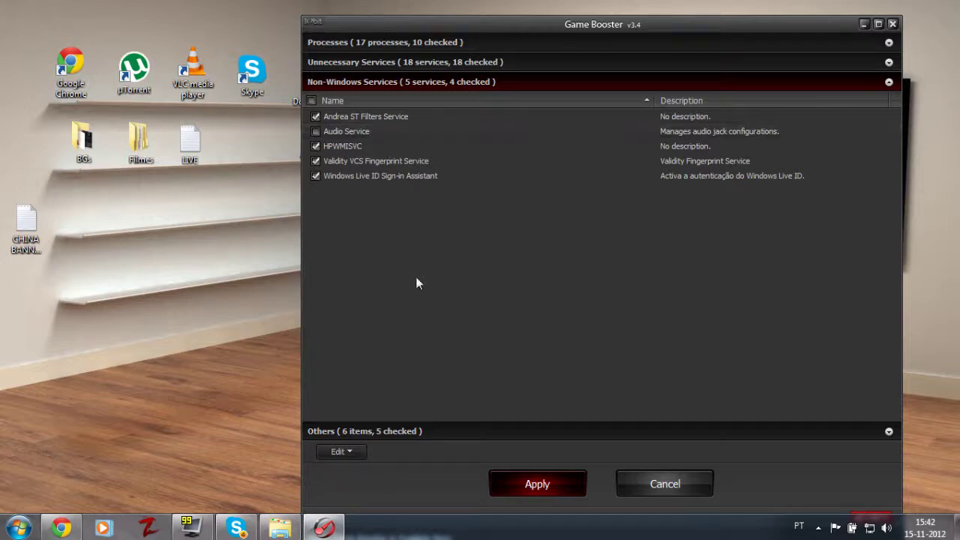
Review the Others options and try to enable closing Explorer.exe during the boost
left_click(398, 432)
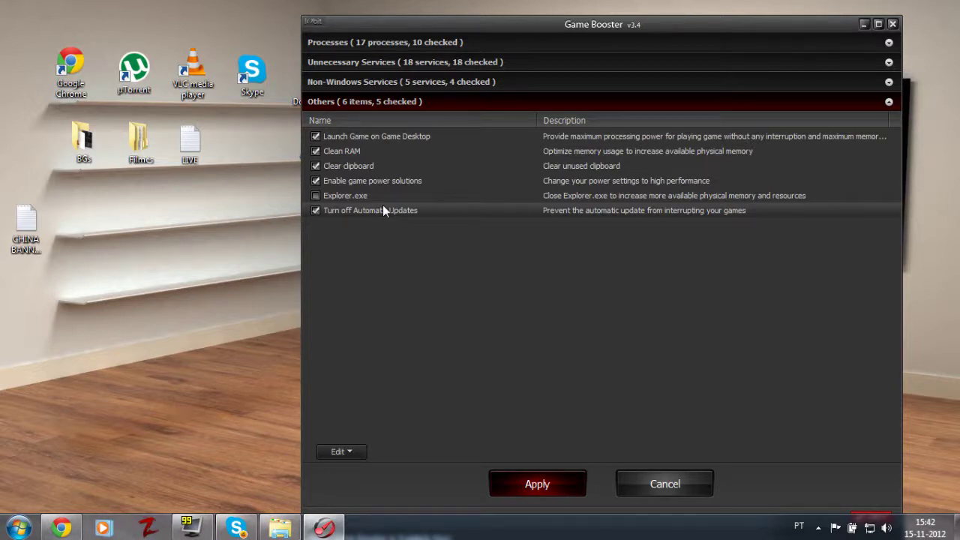
left_click(316, 196)
left_click(586, 322)
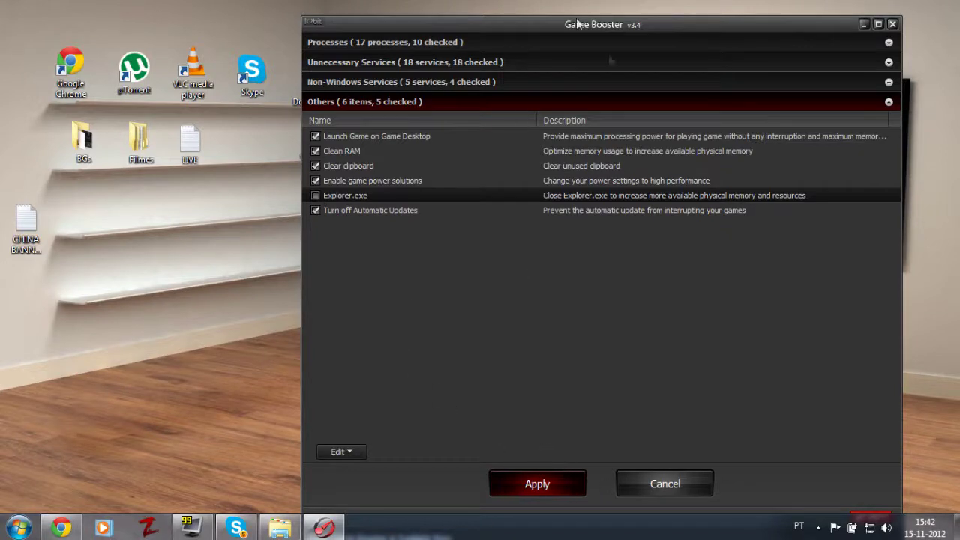
Apply the boost configuration and check the Tweaks tool for available performance optimizations
left_click(540, 484)
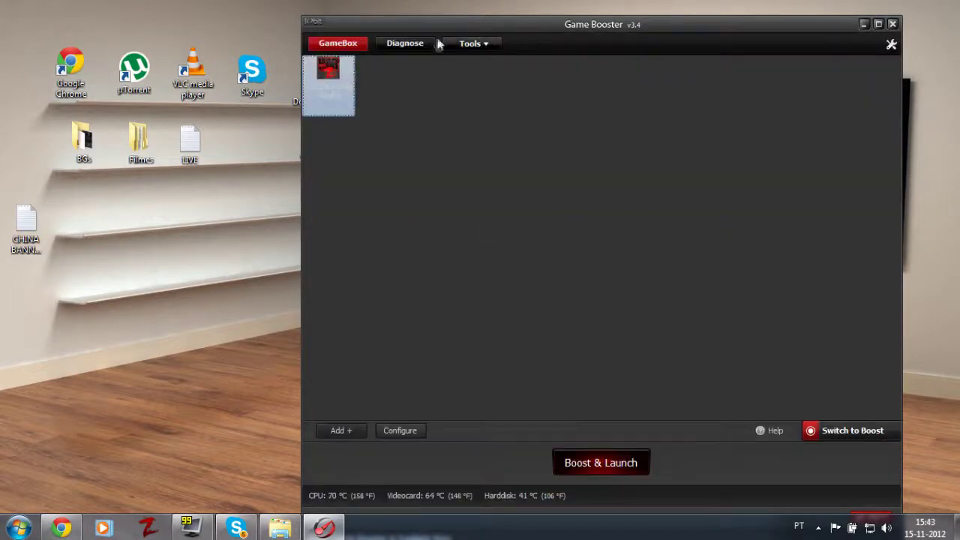
left_click(469, 45)
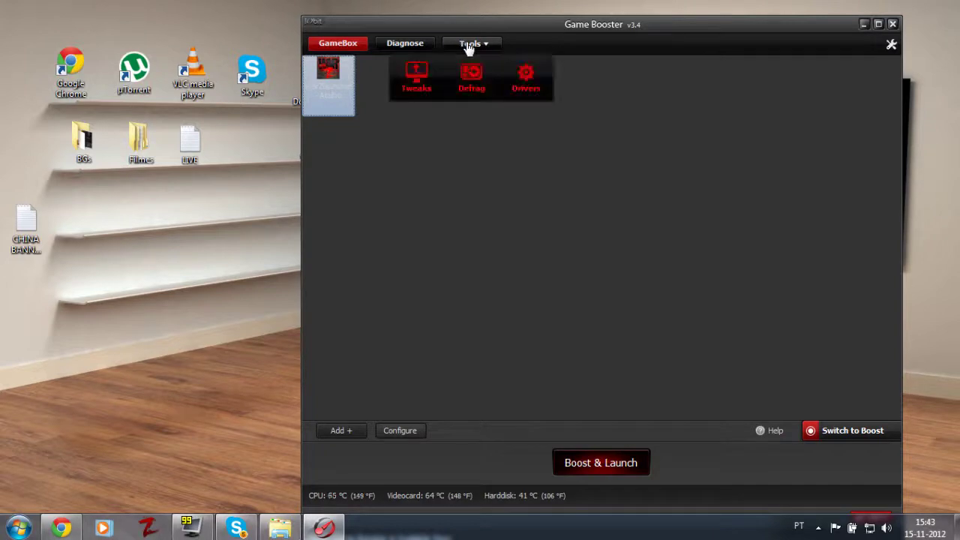
left_click(422, 90)
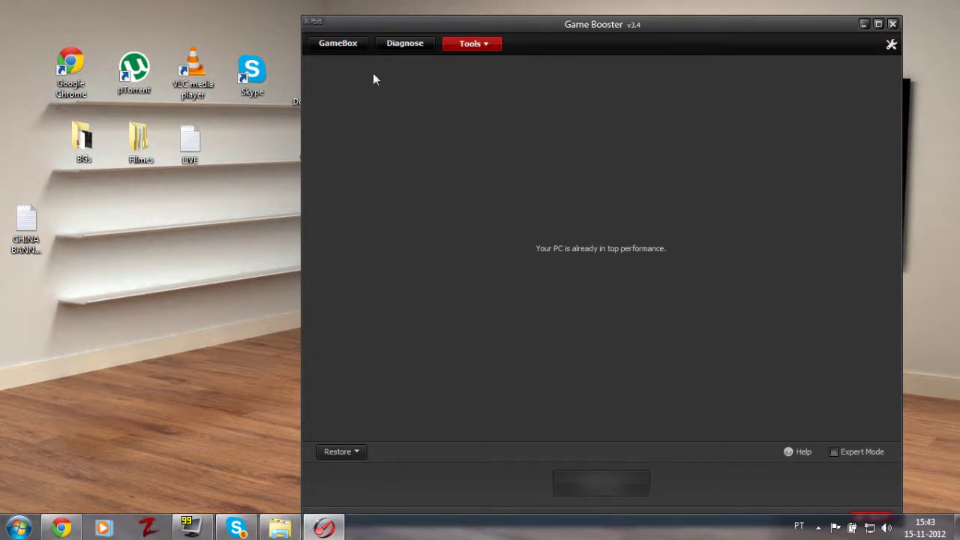
Look over the Defrag tool and the Diagnose page, and return to the GameBox
left_click(486, 45)
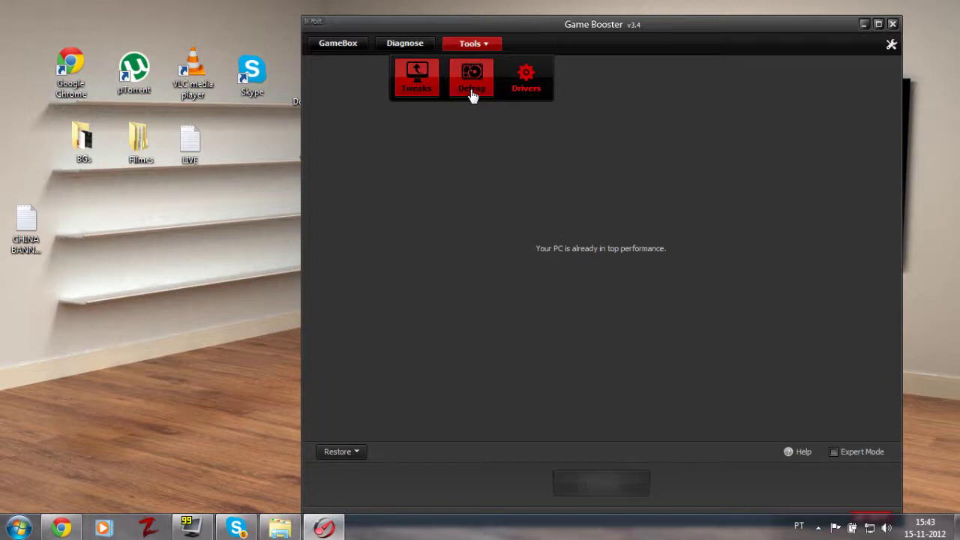
left_click(472, 90)
left_click(406, 45)
left_click(346, 45)
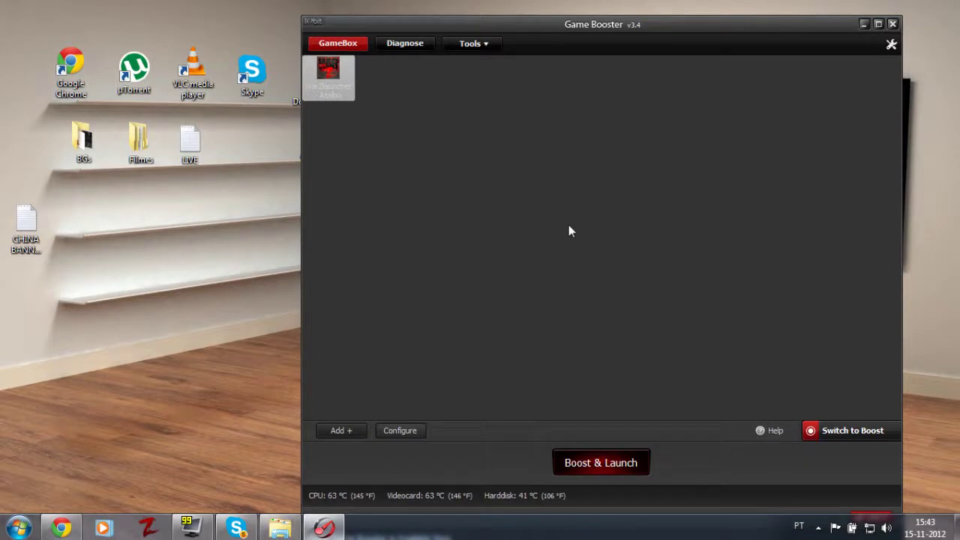
Reposition the Game Booster window, then reopen the boost configuration for the WarZ launcher and apply it with the same selections
left_click_drag(691, 24, 622, 18)
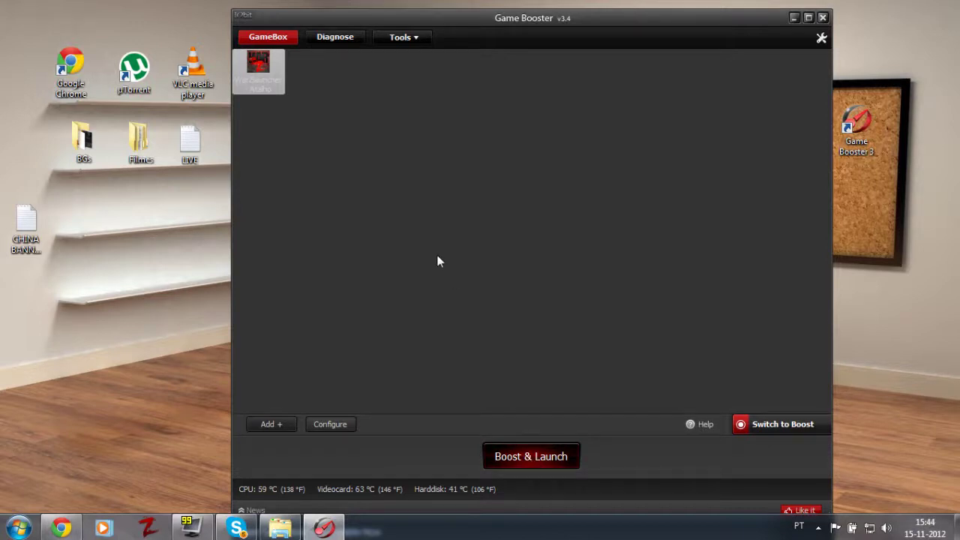
left_click(275, 75)
left_click(333, 423)
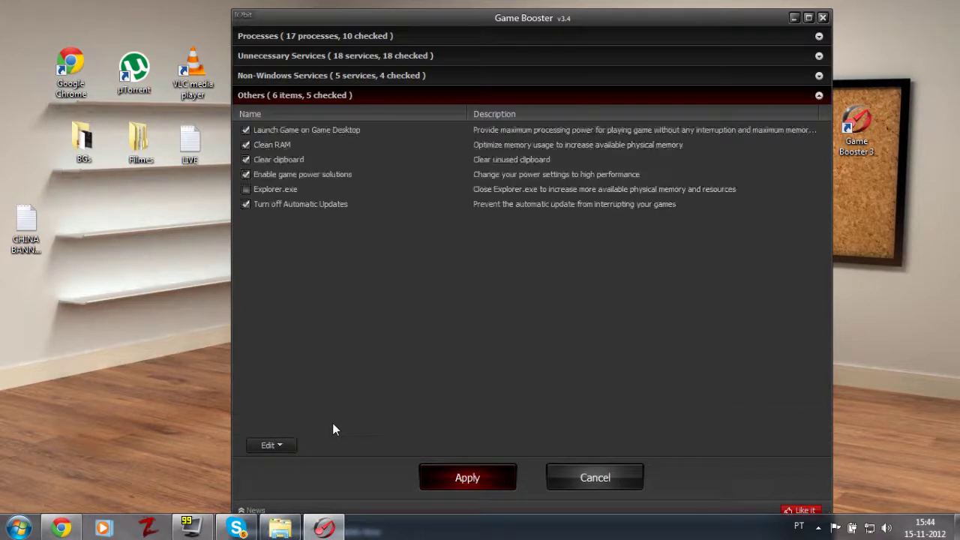
left_click(480, 468)
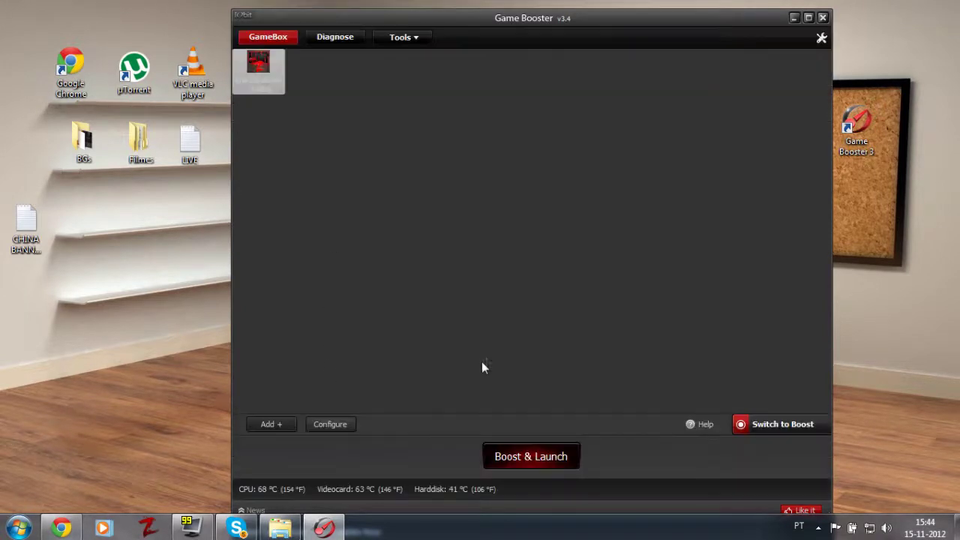